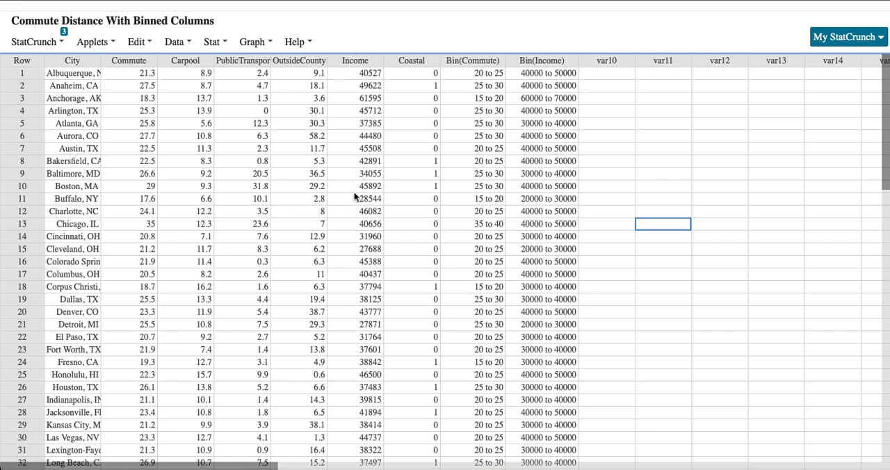
Look over the Commute column's heading and its values for the first few cities
click(131, 64)
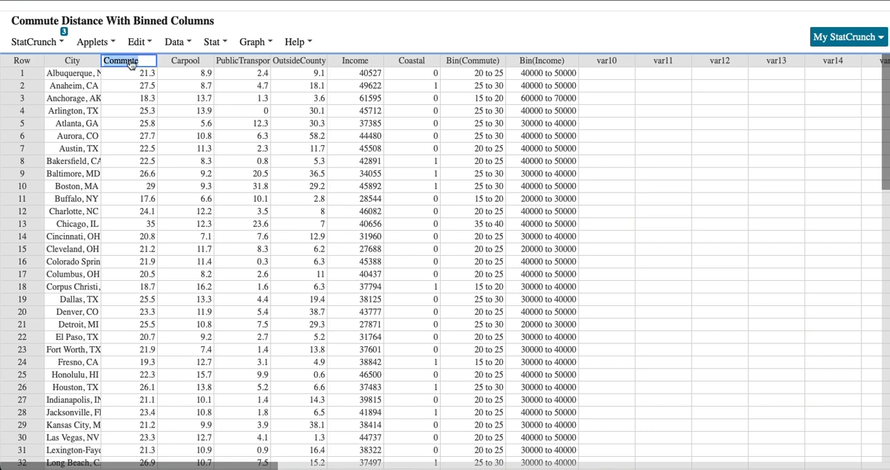
click(127, 164)
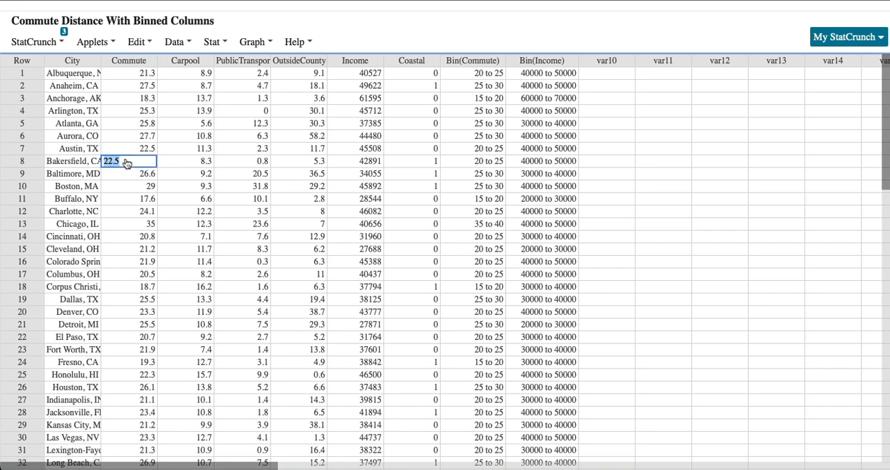
click(135, 75)
click(131, 92)
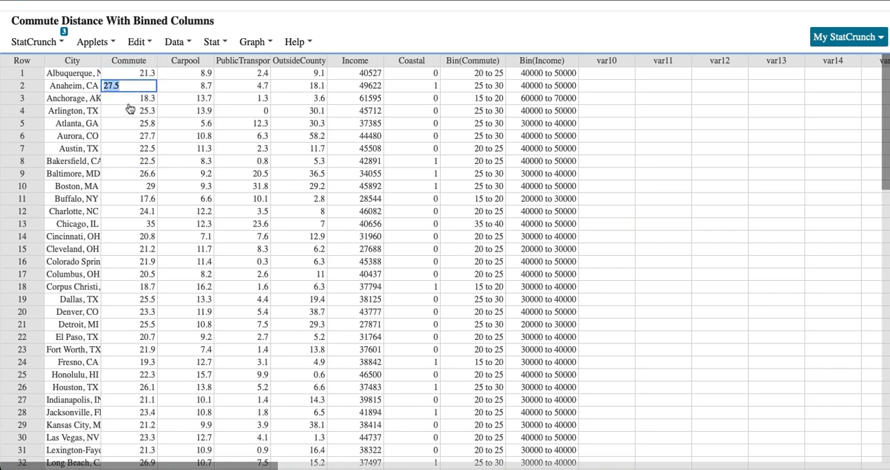
click(129, 101)
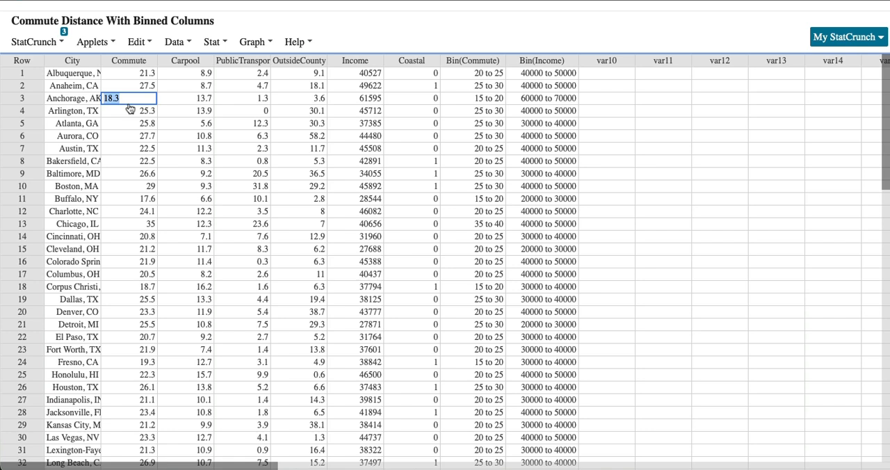
click(679, 229)
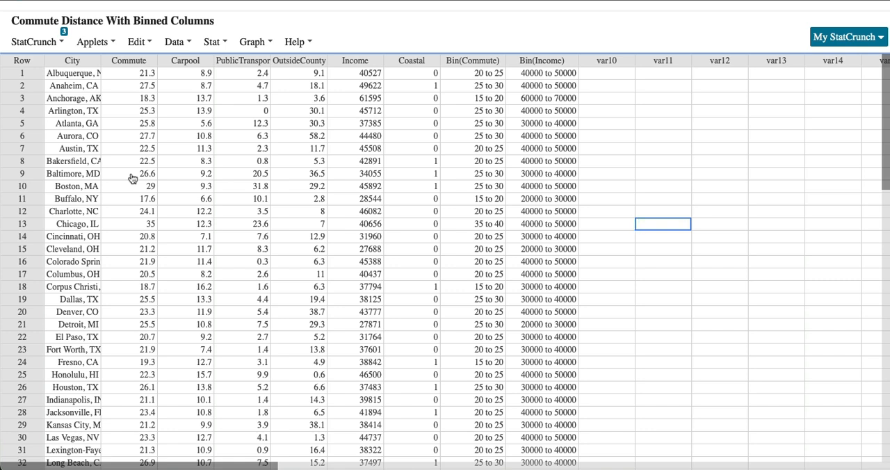
Compute a frequency table of Commute with Frequency and Relative frequency and binned numerical values, and place it over the first data columns
click(184, 44)
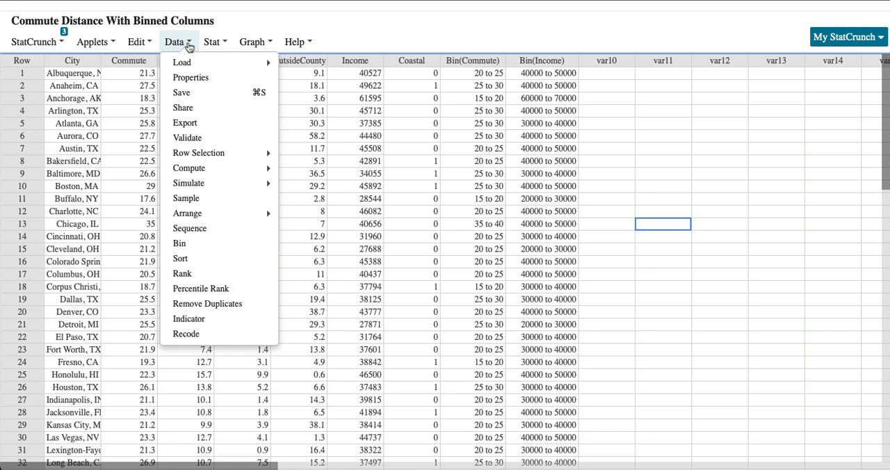
click(218, 44)
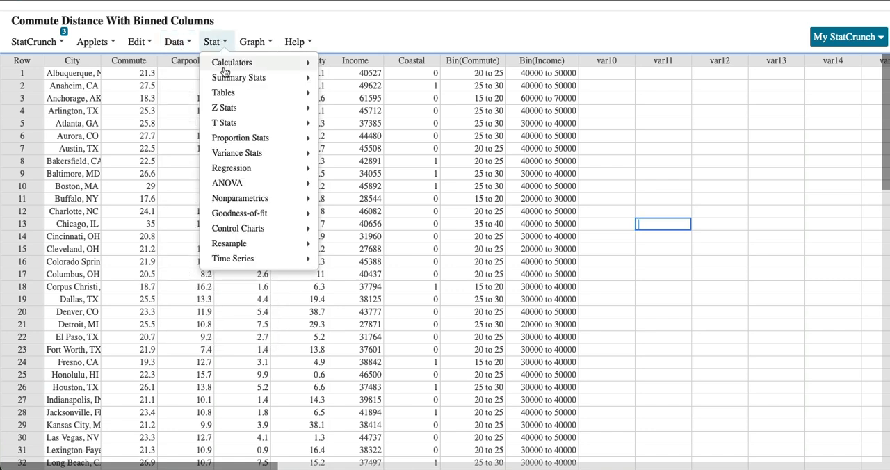
mouse_move(234, 96)
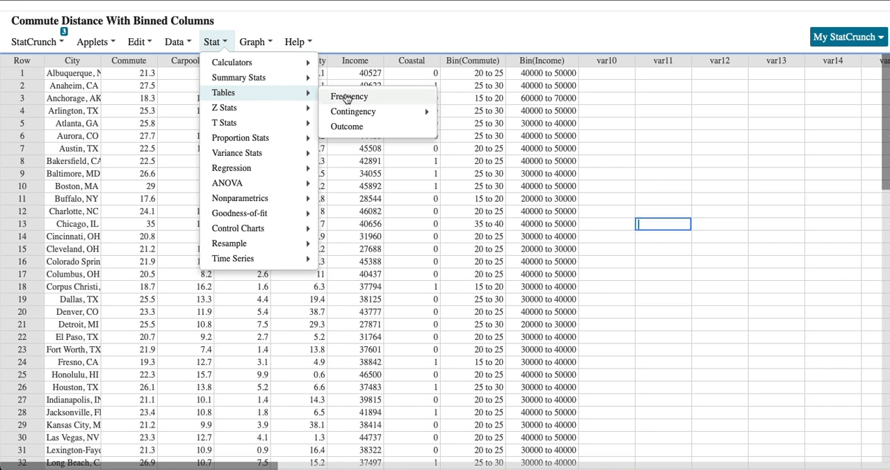
click(351, 99)
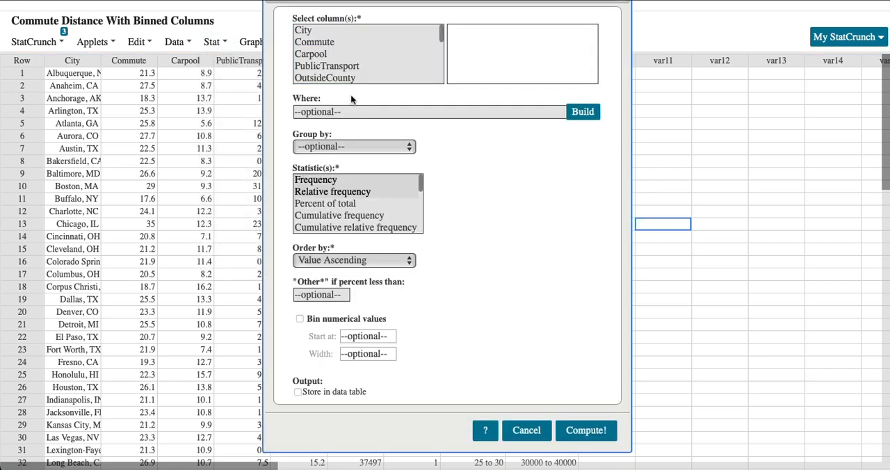
click(316, 43)
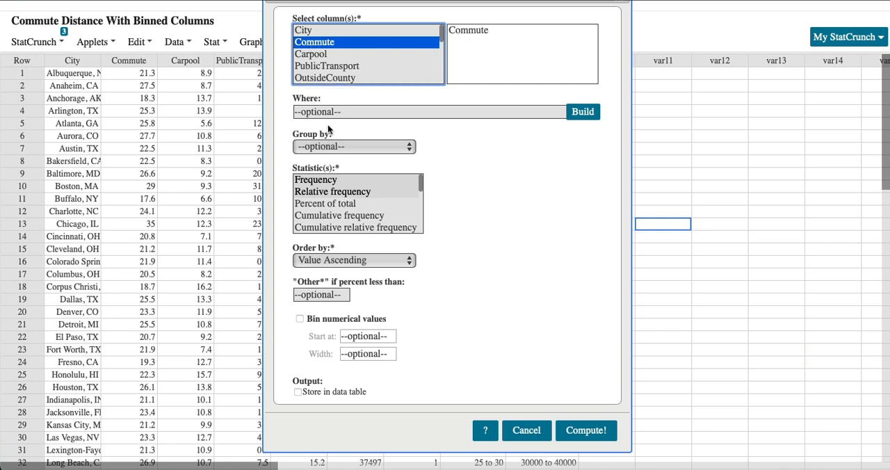
click(331, 182)
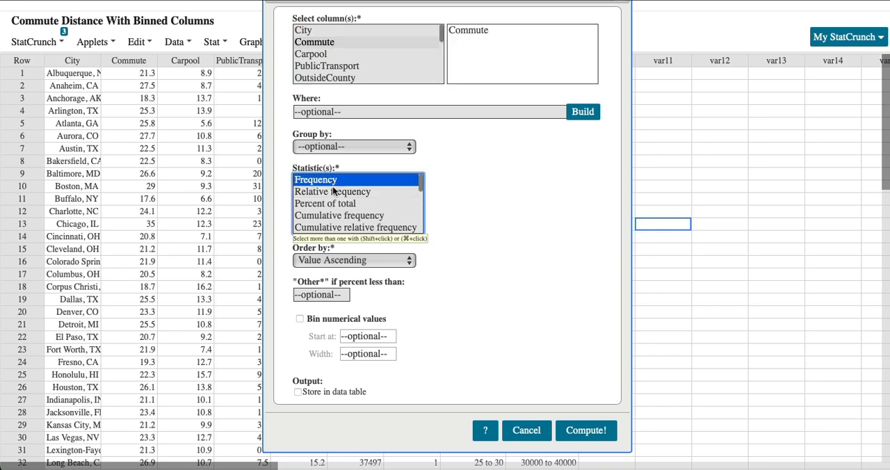
shift+click(333, 193)
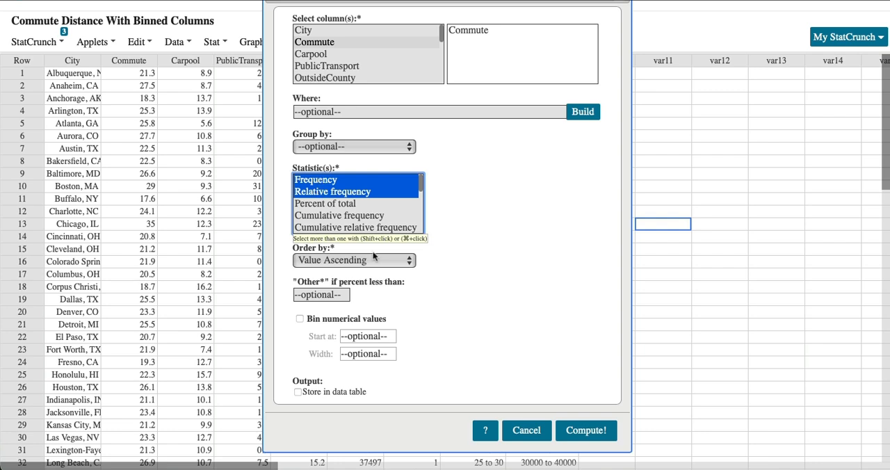
click(300, 319)
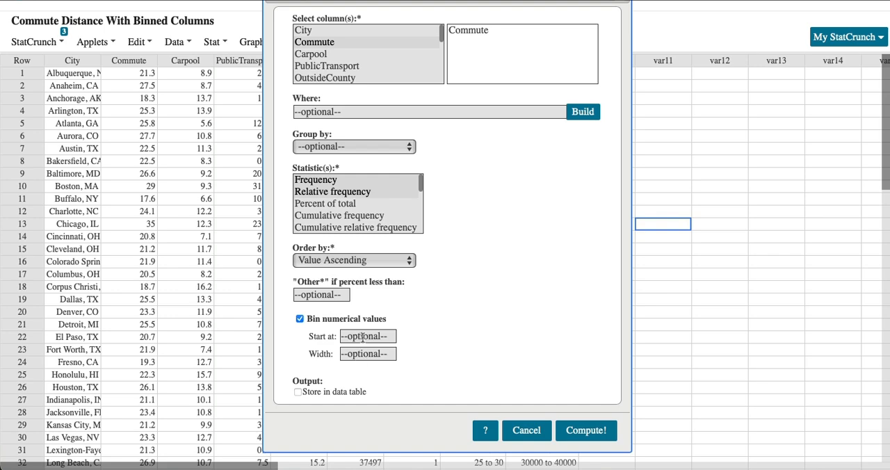
click(585, 431)
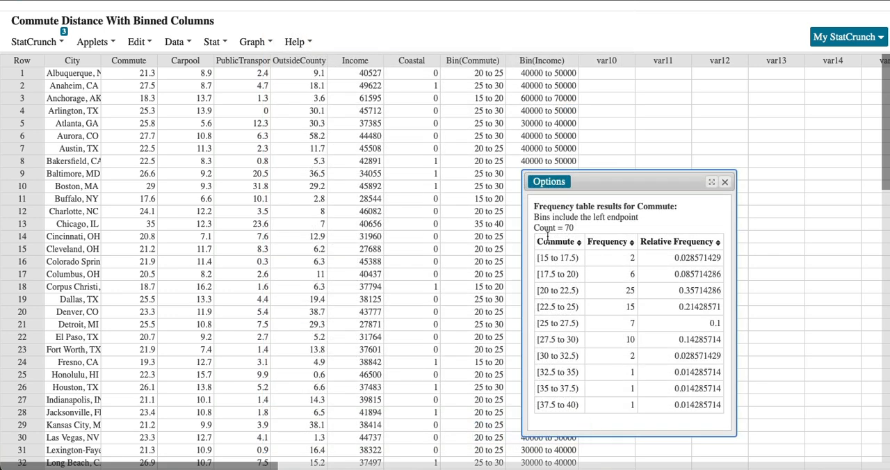
drag(609, 176, 151, 101)
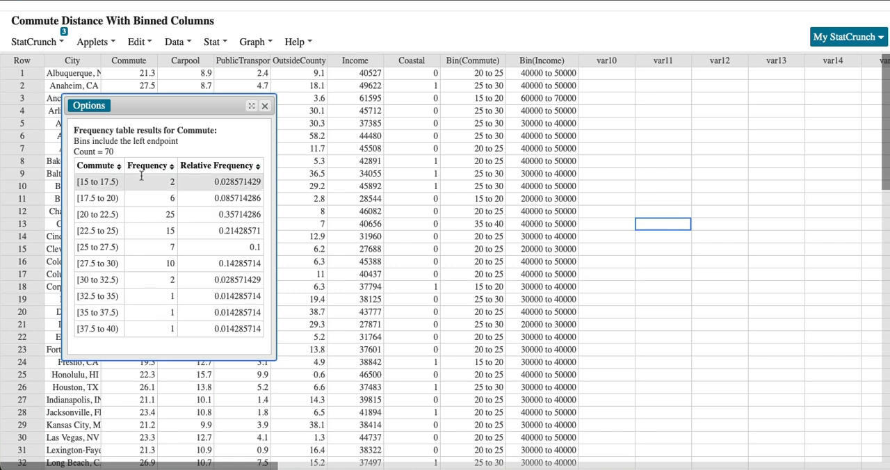
Create a frequency histogram of Commute with values above the bars and place it beside the frequency table
click(210, 43)
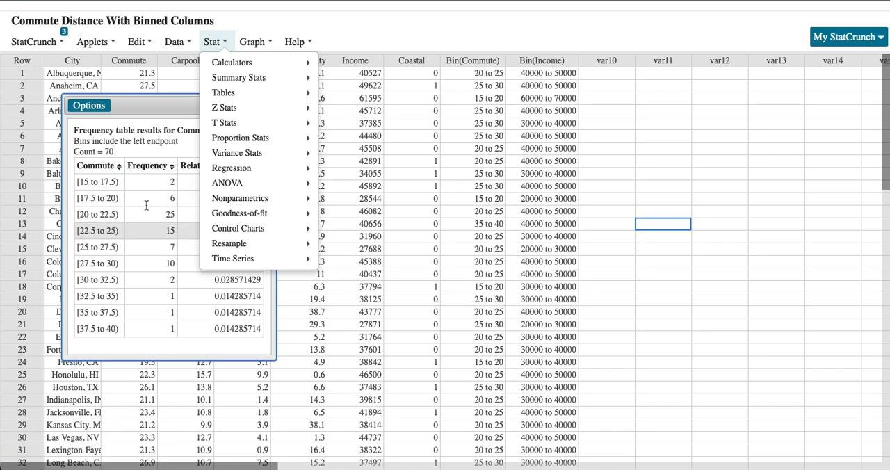
click(267, 48)
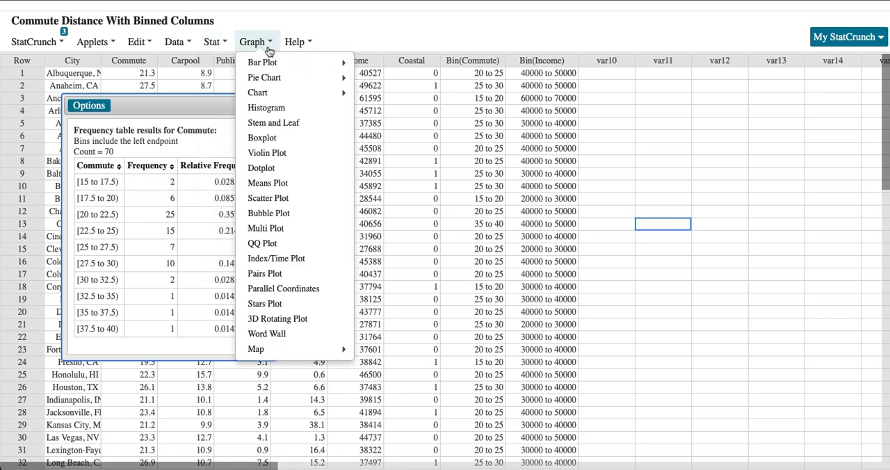
click(268, 110)
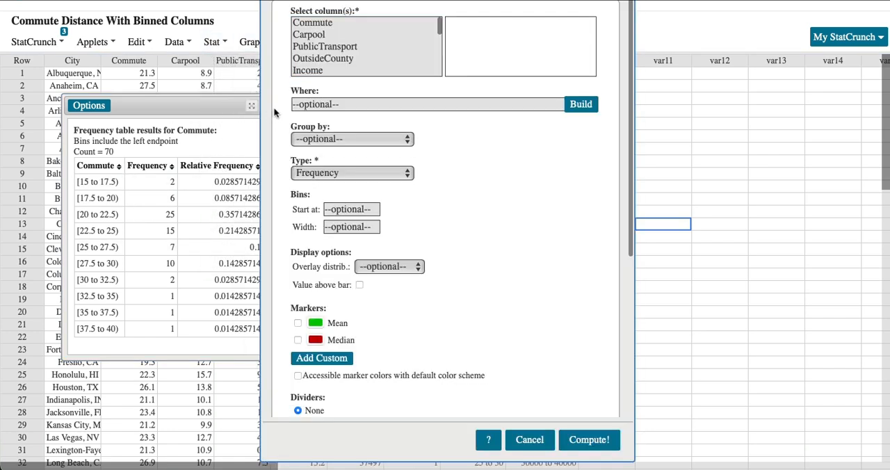
click(325, 26)
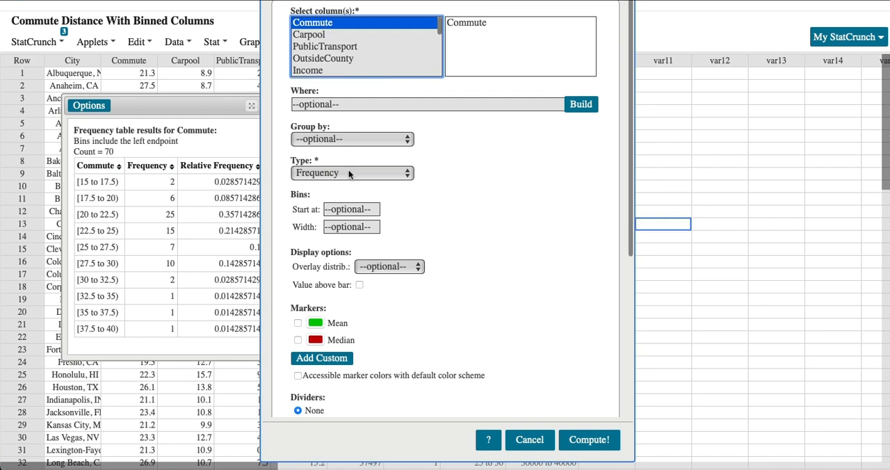
click(359, 284)
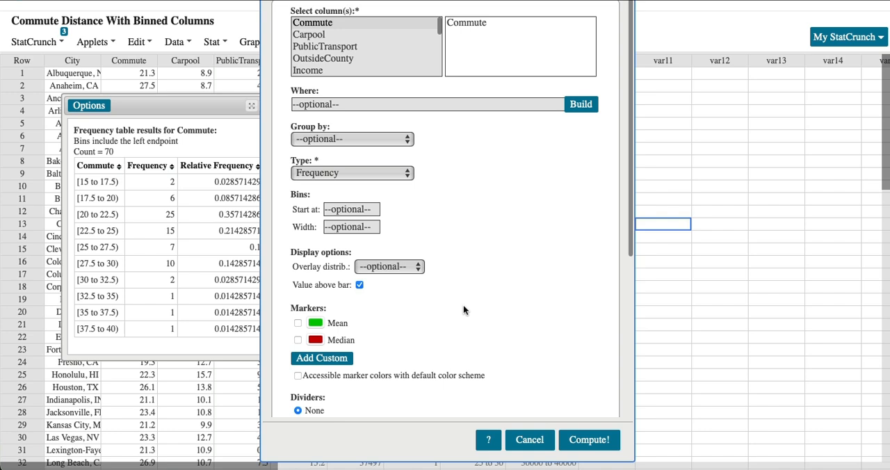
scroll(478, 307, down, 2)
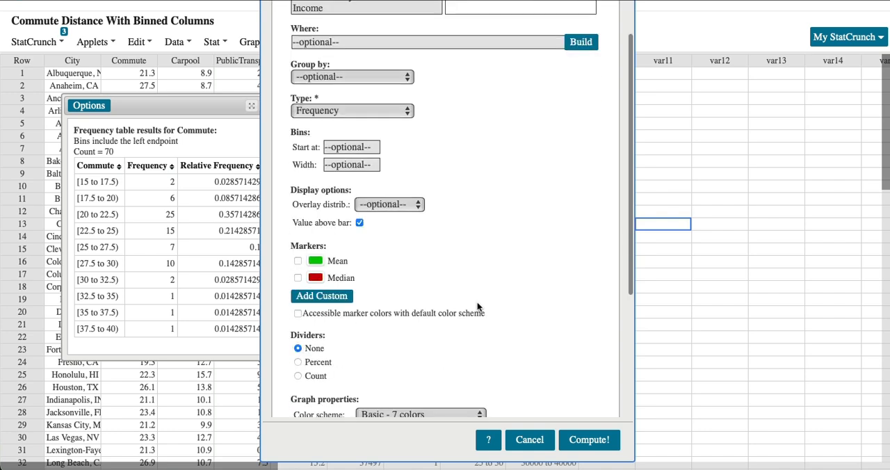
scroll(476, 307, up, 2)
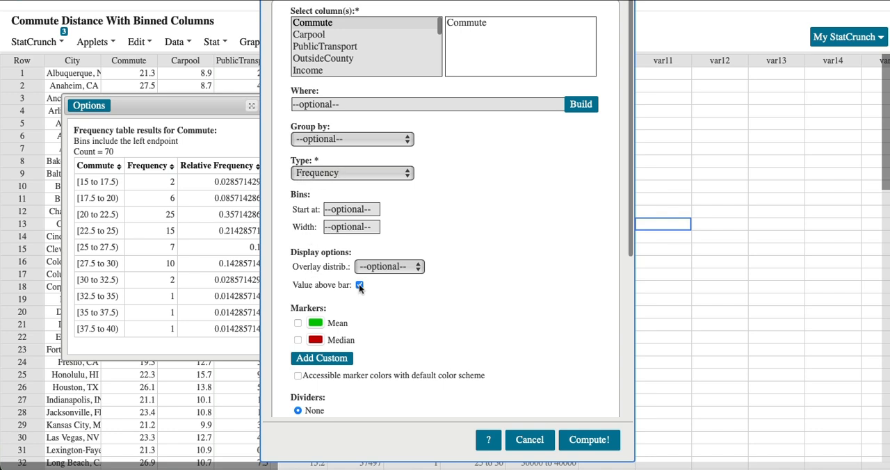
click(597, 439)
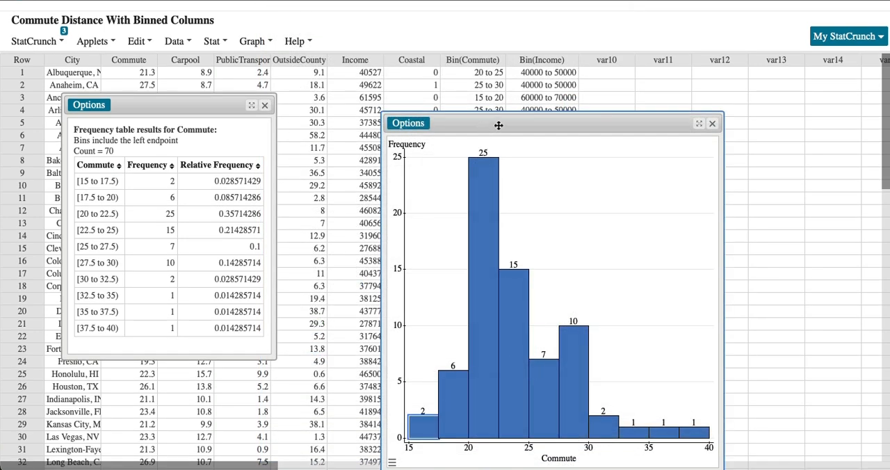
drag(498, 127, 416, 62)
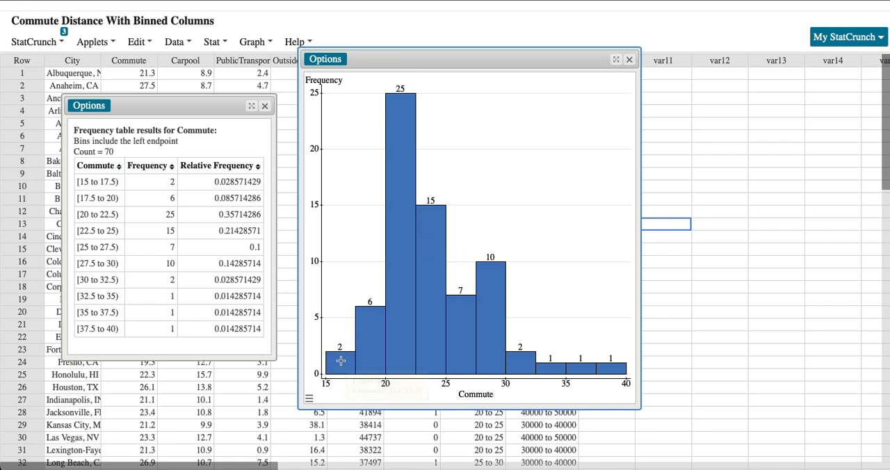
Examine the individual bars of the Commute histogram across its classes
mouse_move(342, 360)
mouse_move(533, 356)
mouse_move(488, 301)
mouse_move(394, 128)
mouse_move(476, 277)
mouse_move(404, 265)
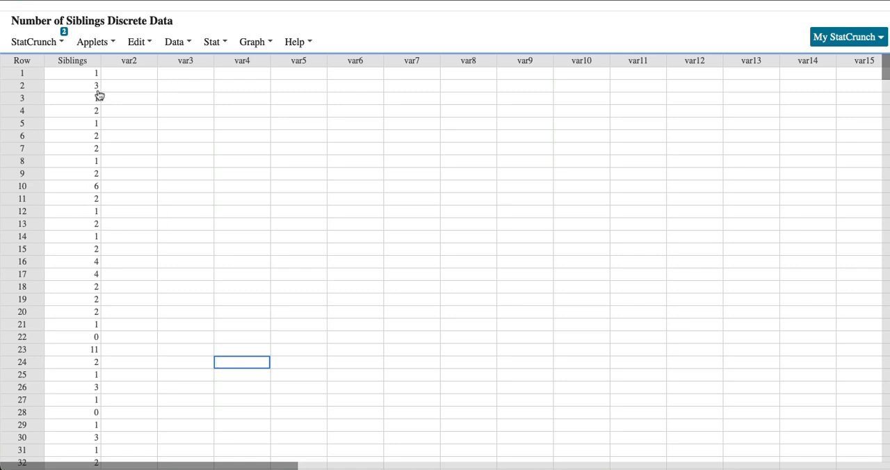
Review the Siblings column of the Number of Siblings Discrete Data set down to its last filled row
mouse_move(68, 63)
scroll(187, 278, down, 4)
scroll(187, 283, down, 6)
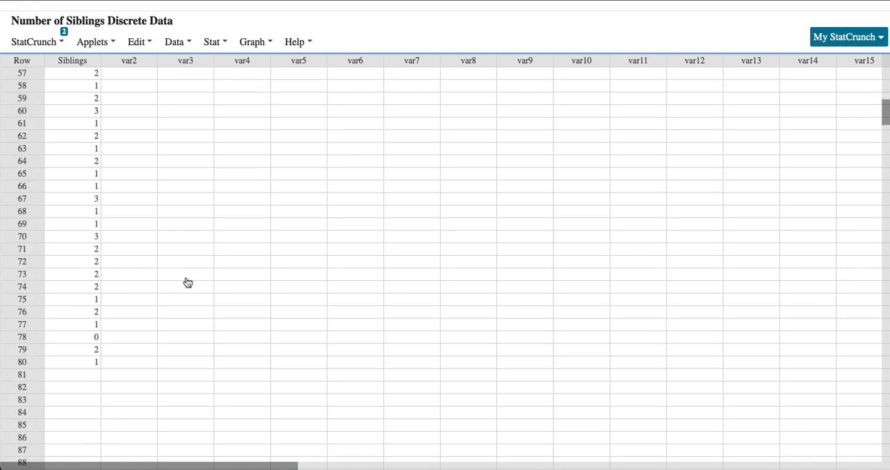
scroll(188, 282, up, 5)
scroll(188, 282, up, 5)
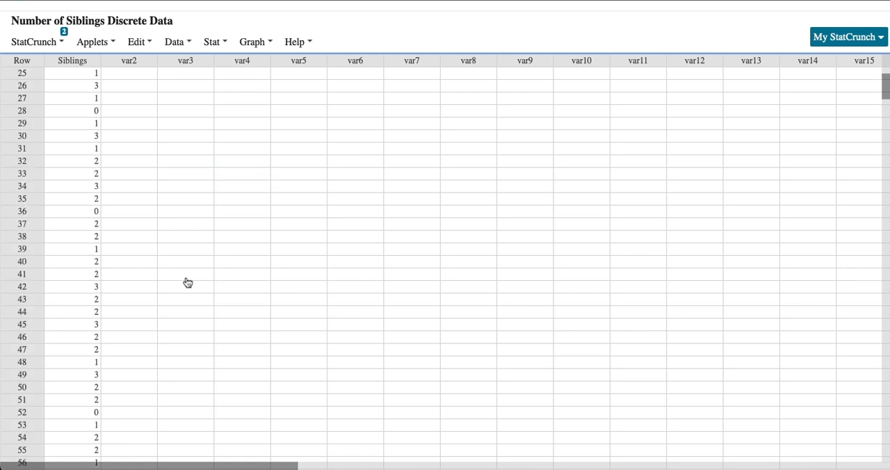
scroll(187, 282, up, 1)
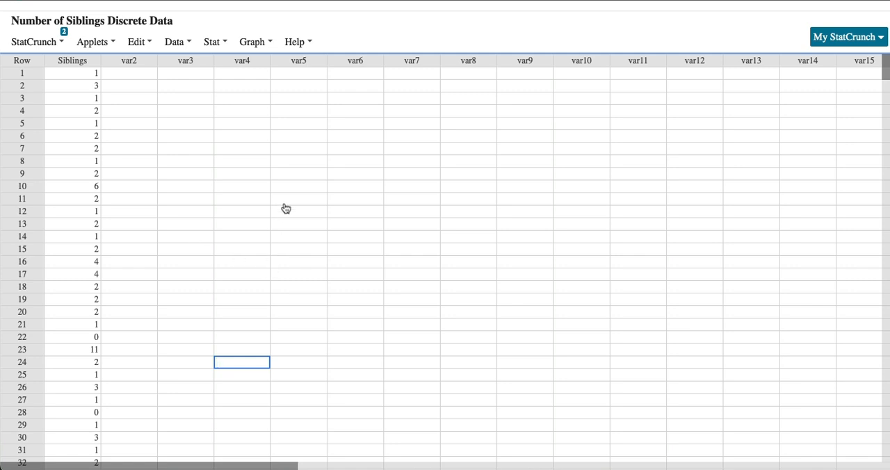
Compute an unbinned frequency table of Siblings with the Frequency and Relative frequency statistics
click(218, 44)
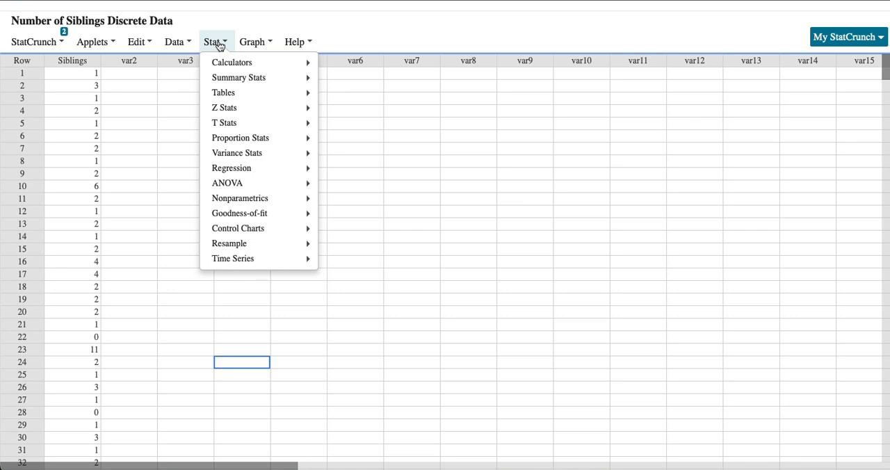
mouse_move(228, 95)
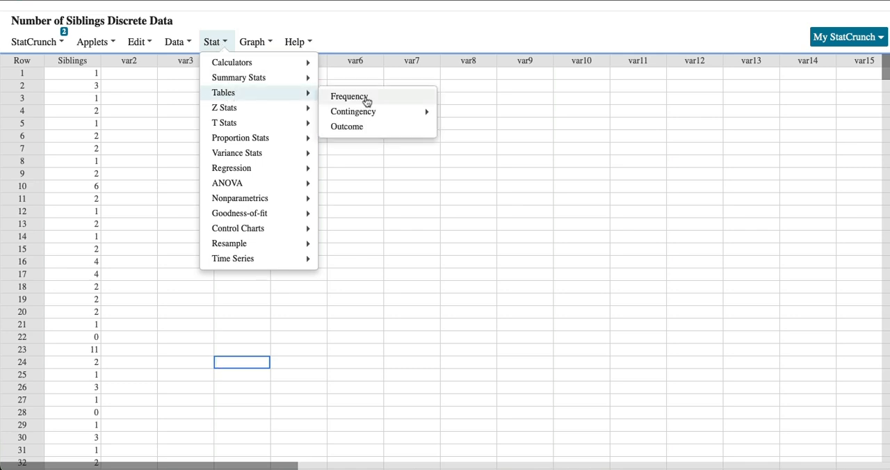
click(367, 98)
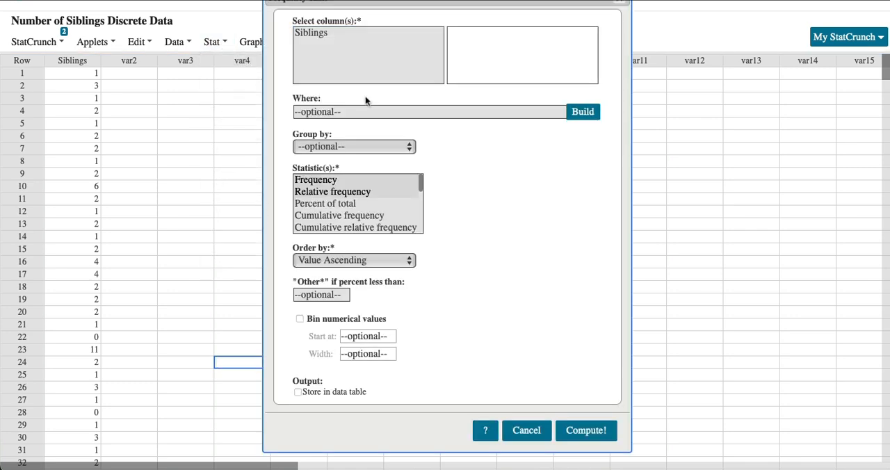
click(310, 36)
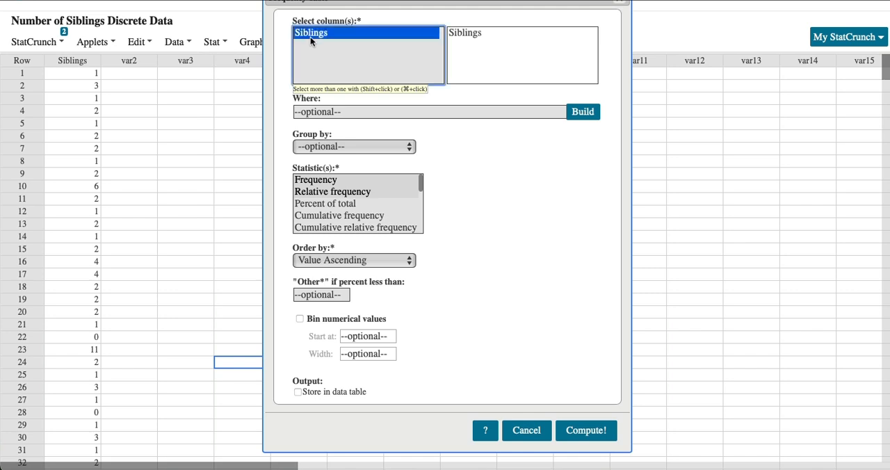
click(320, 180)
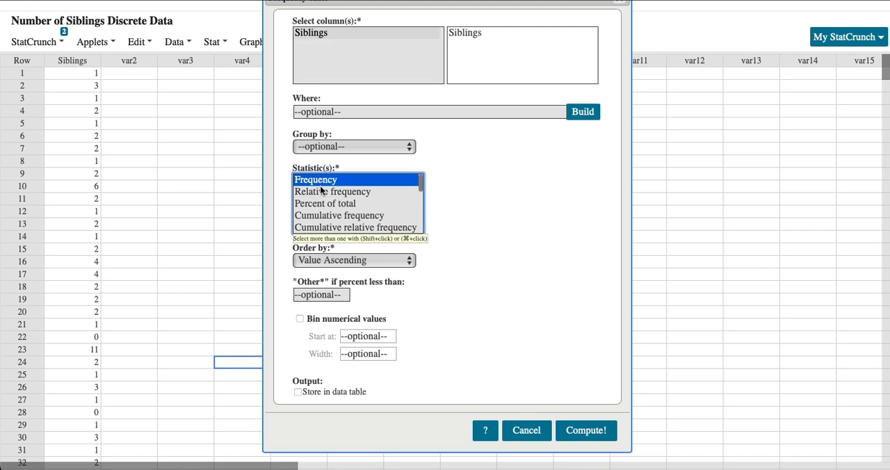
shift+click(321, 190)
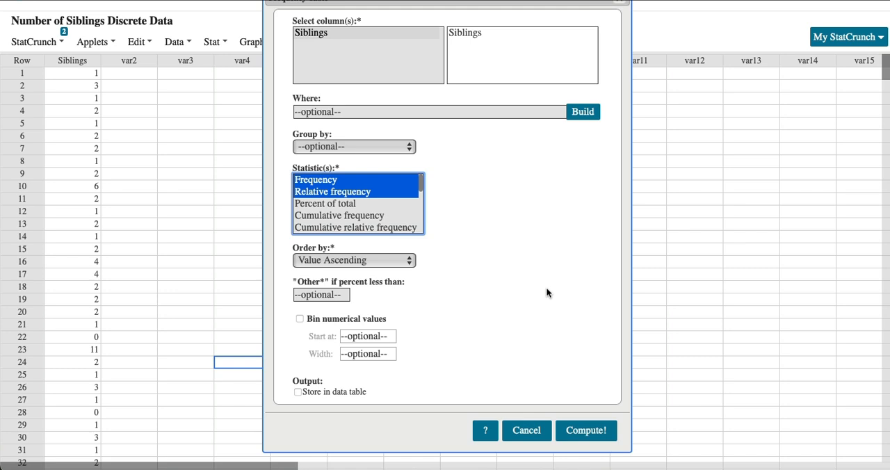
click(584, 430)
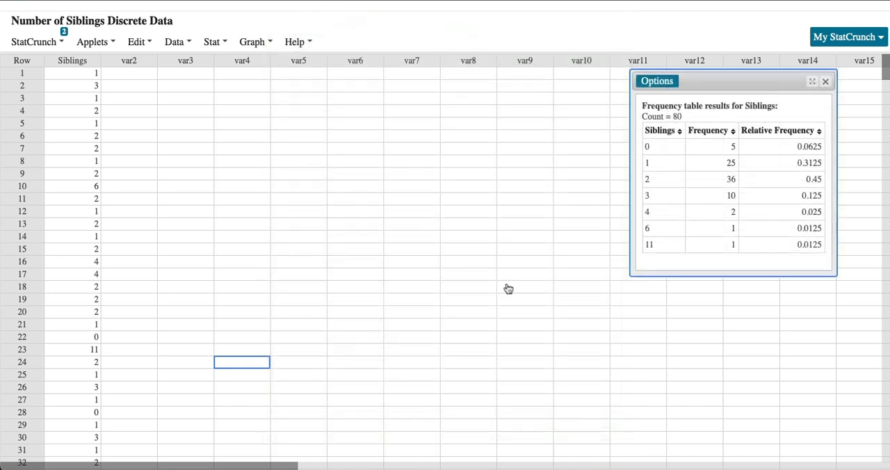
Create a frequency histogram of Siblings with values above the bars and arrange it beside the frequency table
drag(724, 80, 162, 113)
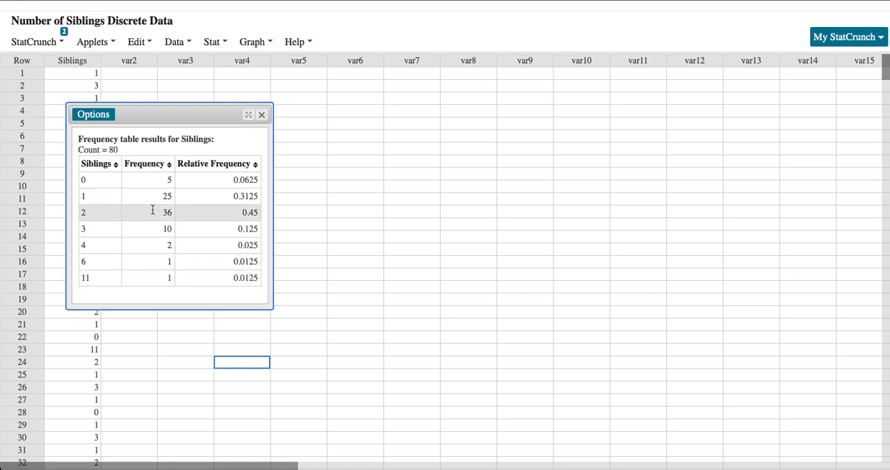
click(255, 42)
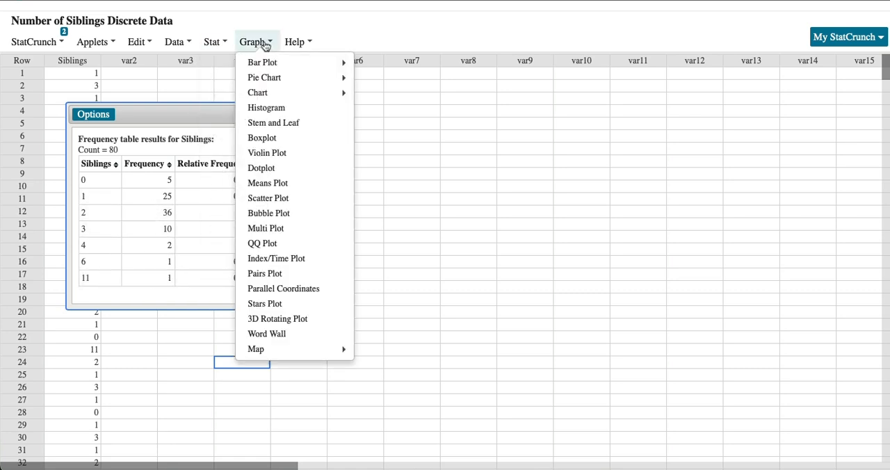
click(259, 109)
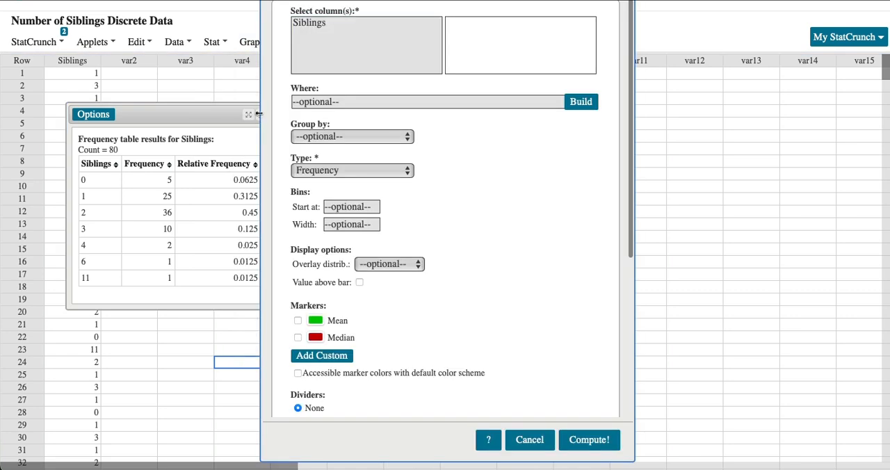
click(304, 25)
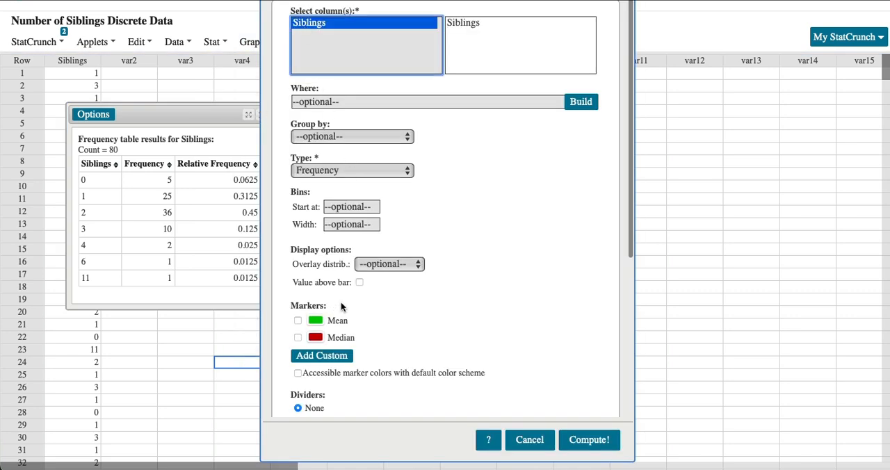
click(359, 281)
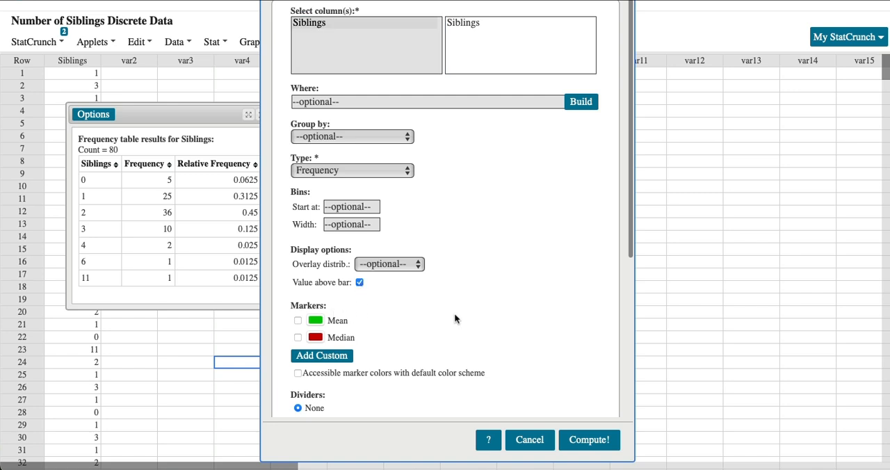
scroll(454, 318, down, 3)
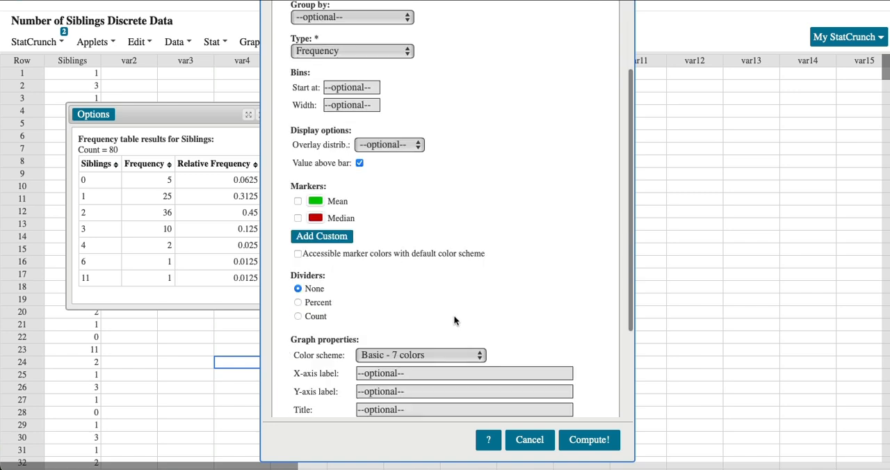
scroll(456, 317, up, 3)
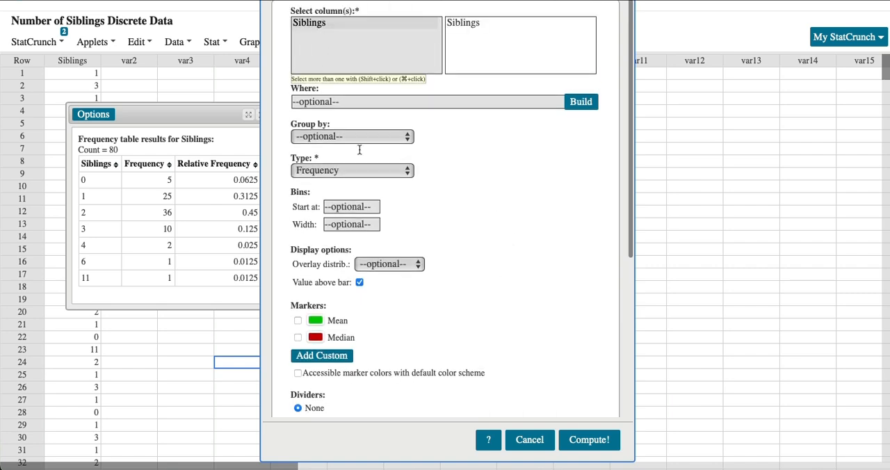
click(589, 439)
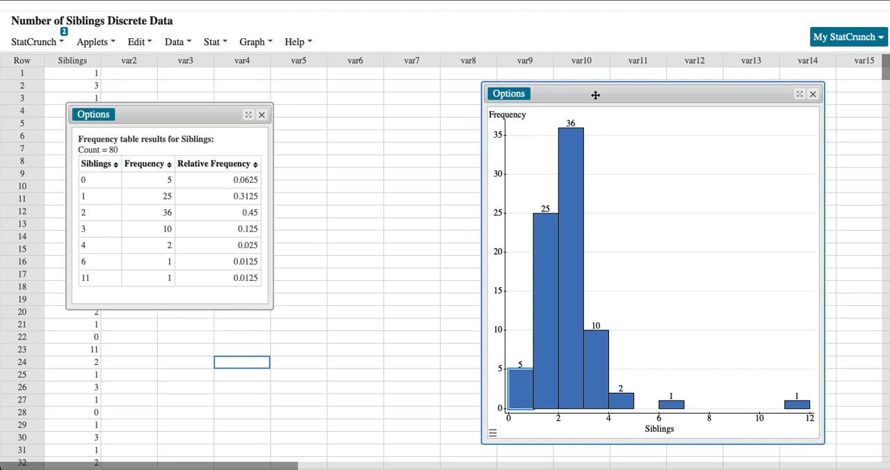
drag(596, 94, 403, 36)
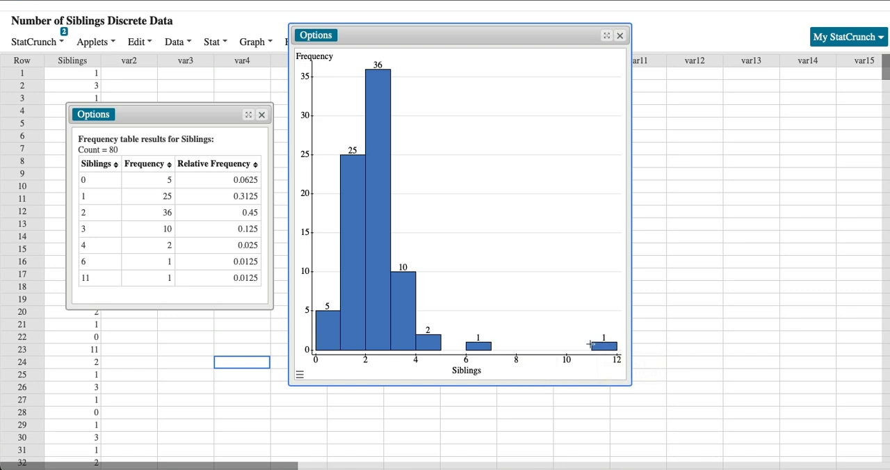
Examine the individual bars of the Siblings histogram and compare them with the frequency table
mouse_move(398, 331)
mouse_move(337, 339)
mouse_move(487, 342)
mouse_move(369, 301)
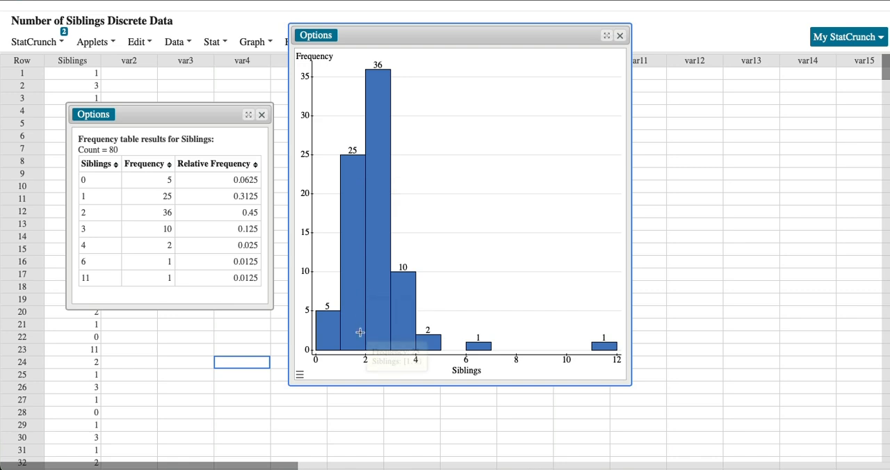
mouse_move(374, 291)
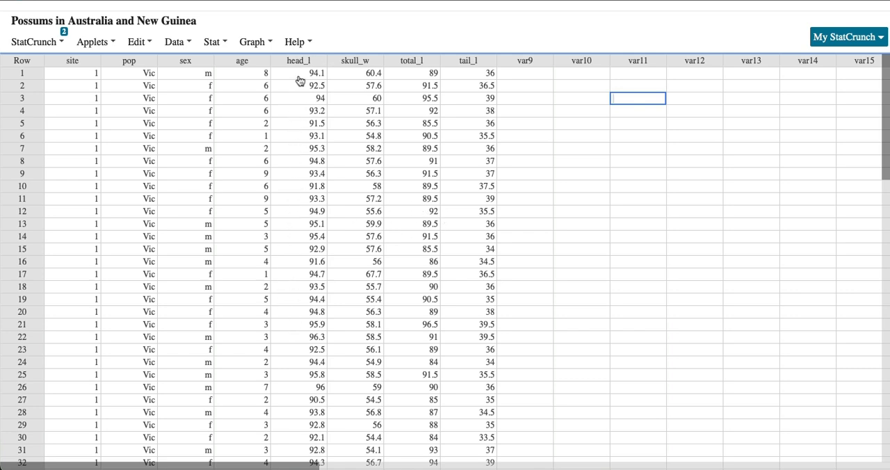
click(191, 47)
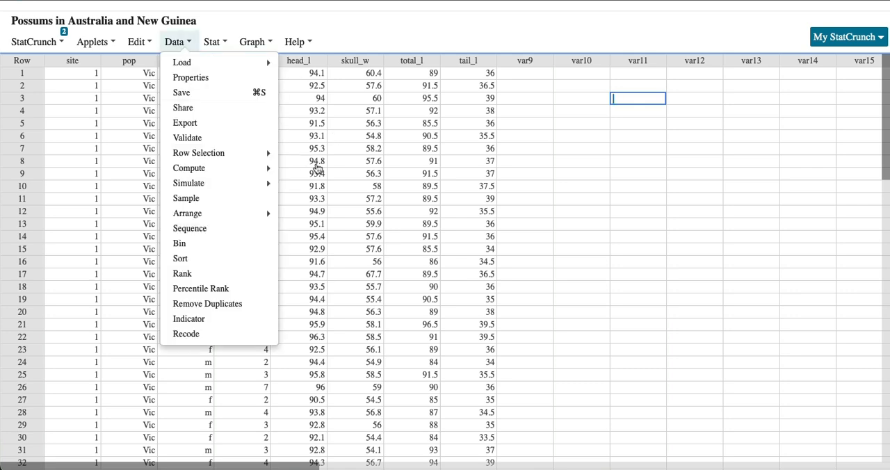
click(653, 255)
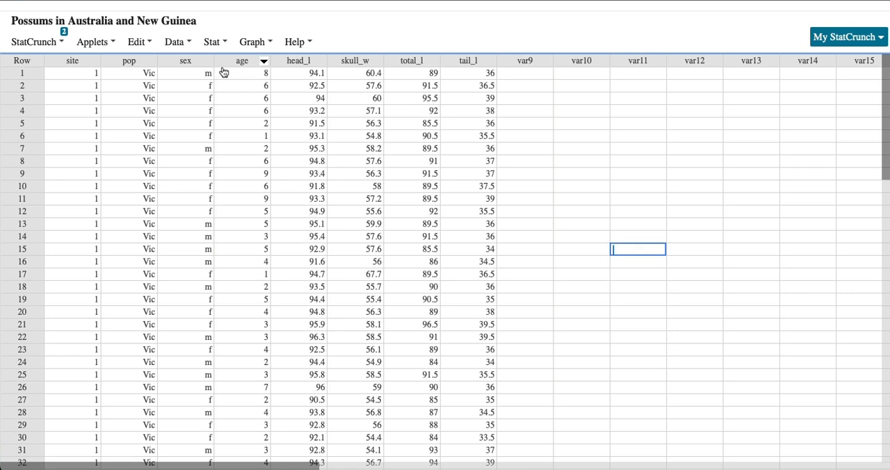
Compute a frequency table of head_l with binned numerical values and the Frequency and Relative frequency statistics, and place it over the first data columns
click(216, 47)
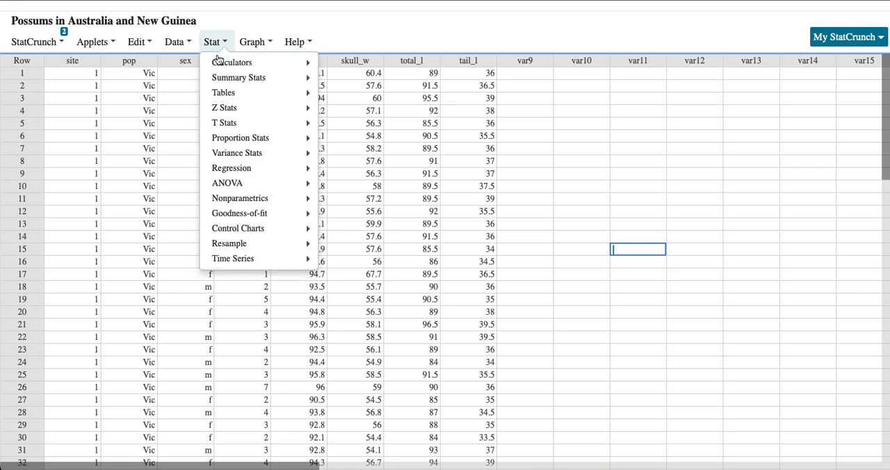
mouse_move(225, 95)
click(356, 98)
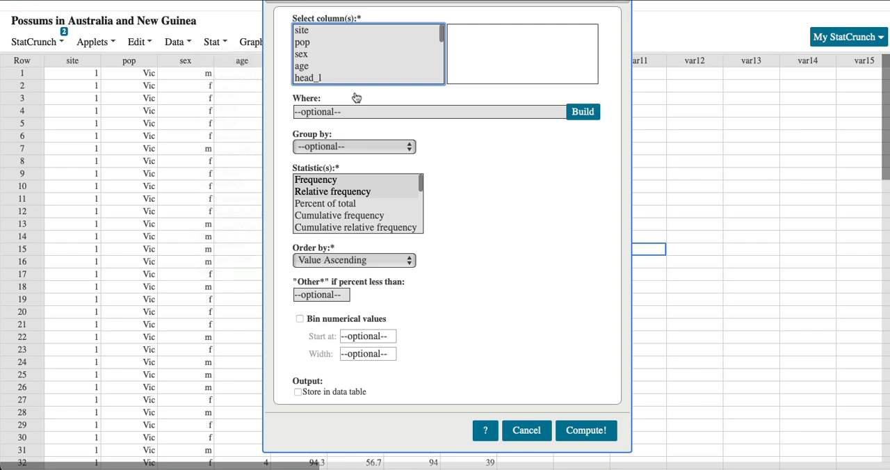
click(300, 320)
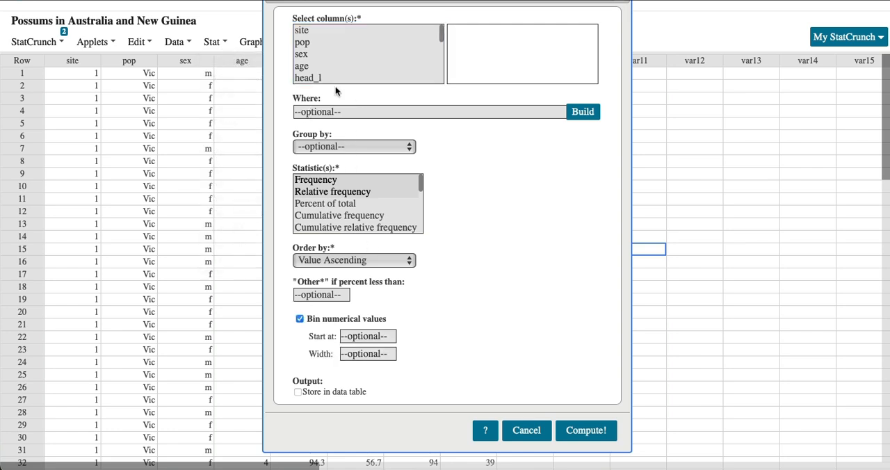
click(309, 78)
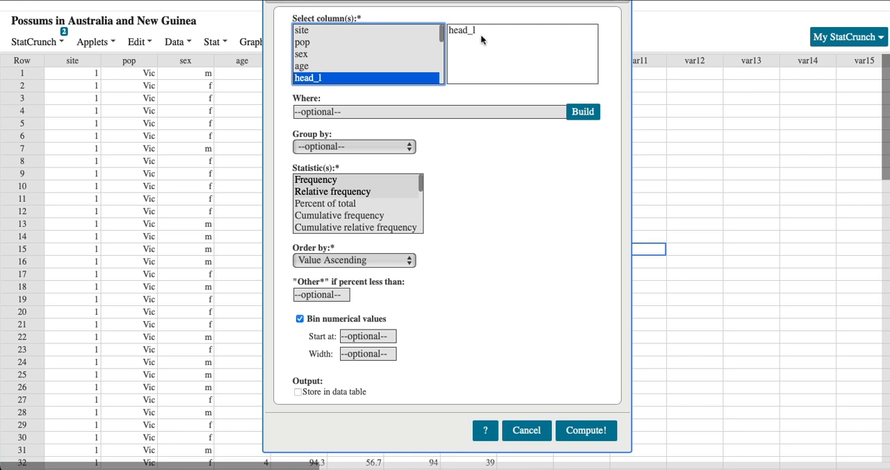
click(320, 181)
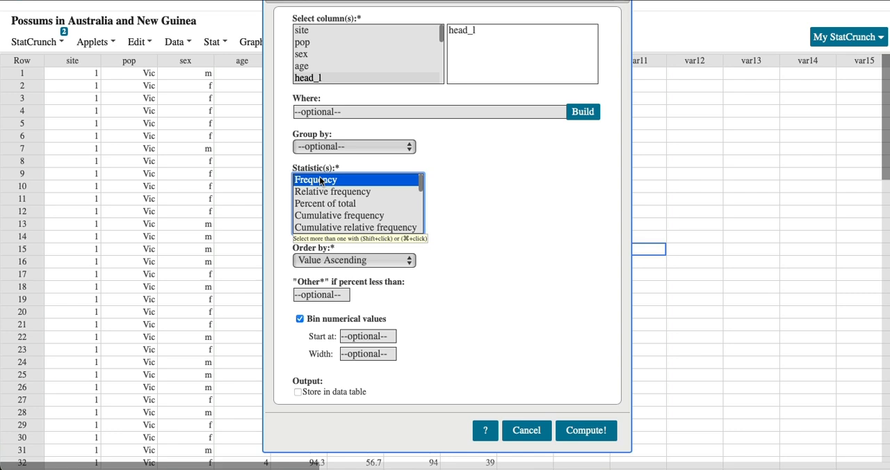
shift+click(325, 191)
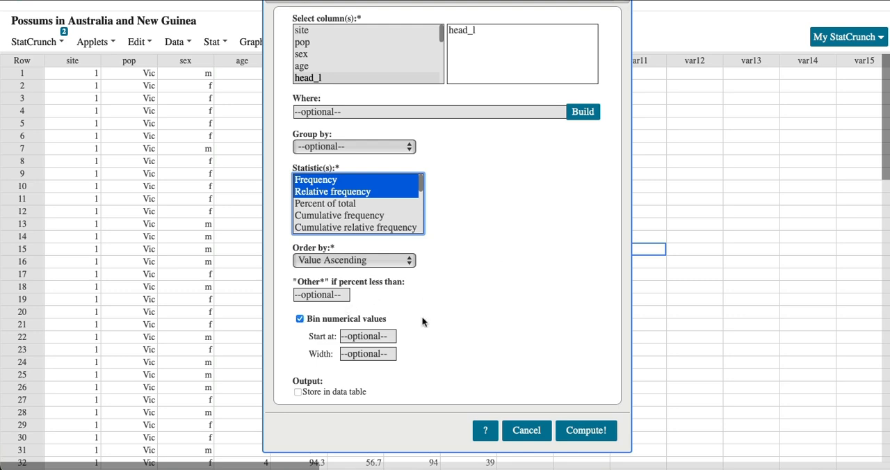
click(587, 431)
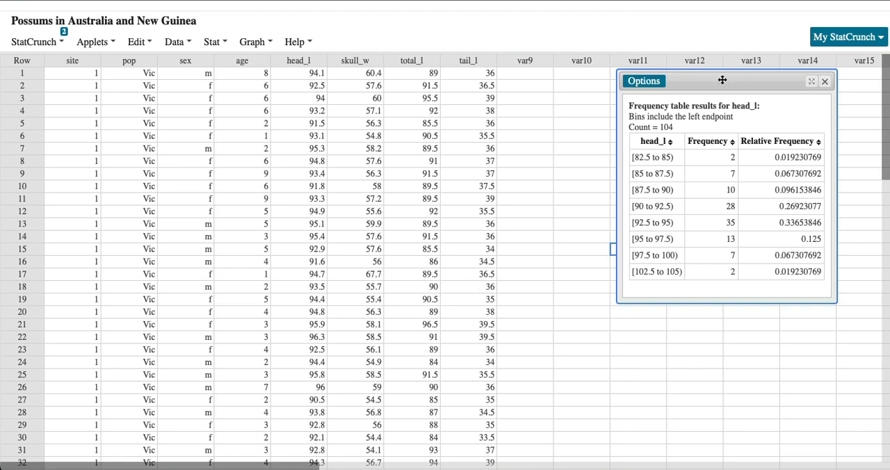
drag(724, 79, 170, 93)
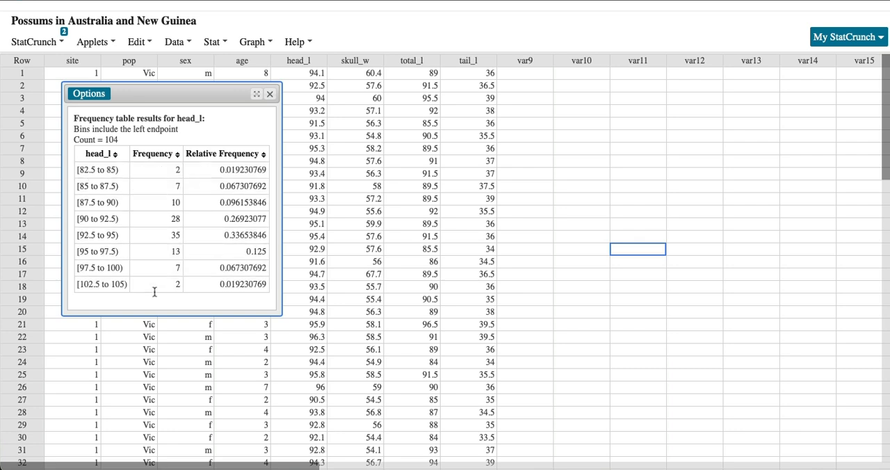
Create a frequency histogram of head_l with values above the bars and place it beside the frequency table
mouse_move(271, 49)
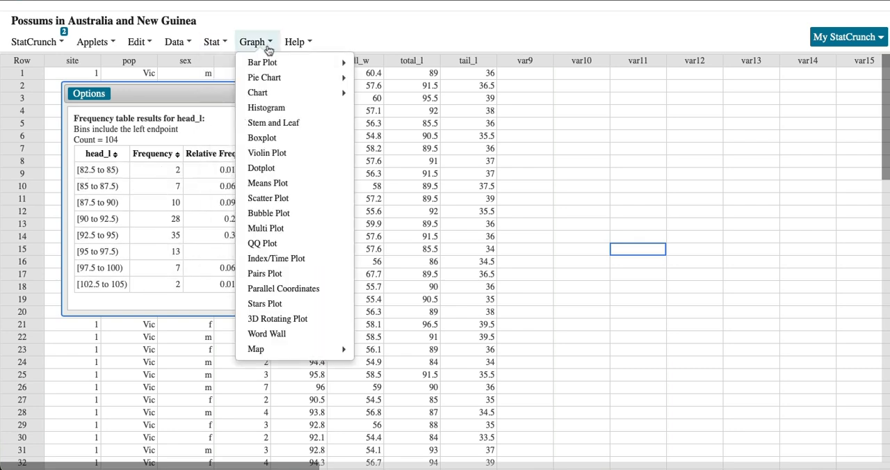
click(265, 108)
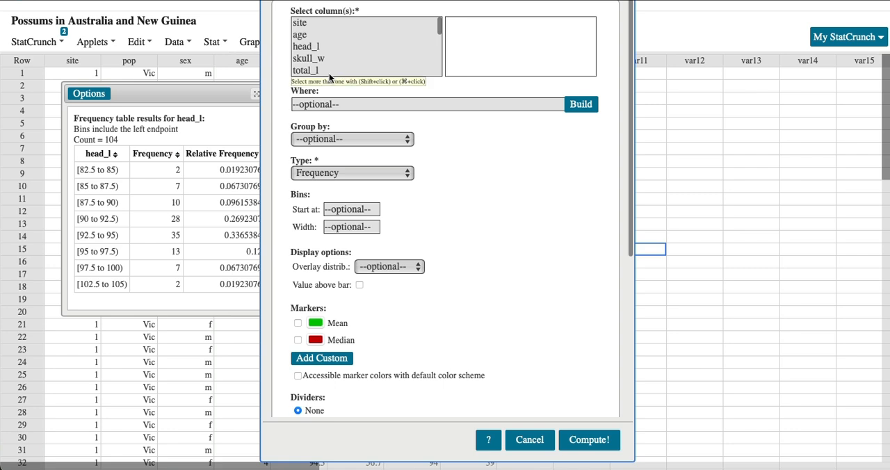
click(318, 48)
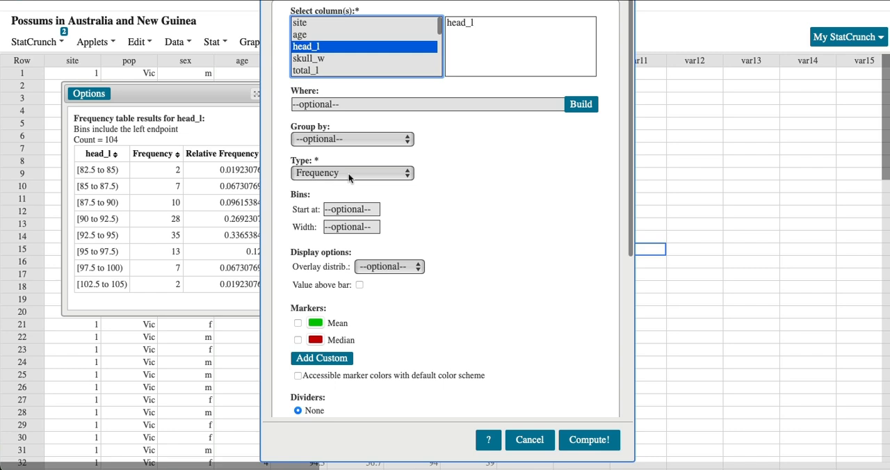
click(359, 286)
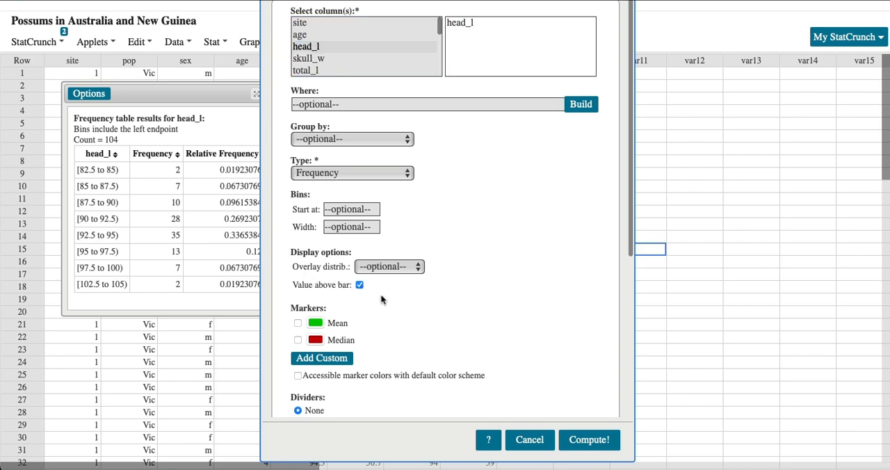
click(584, 438)
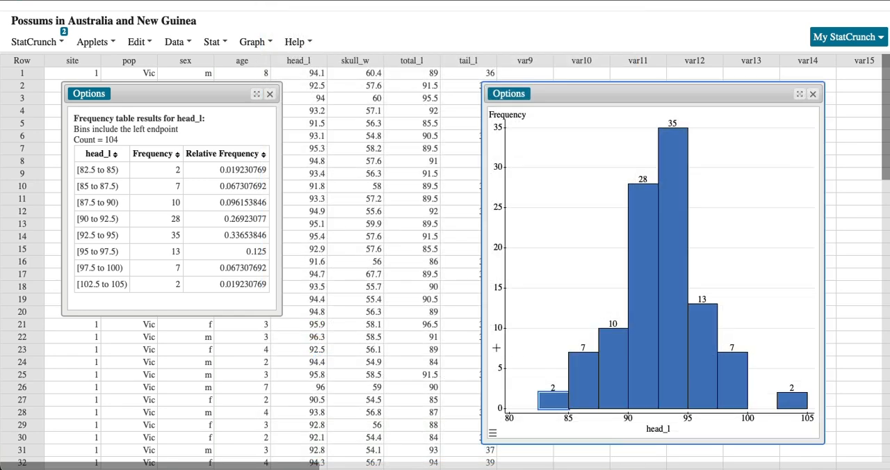
drag(581, 92, 402, 59)
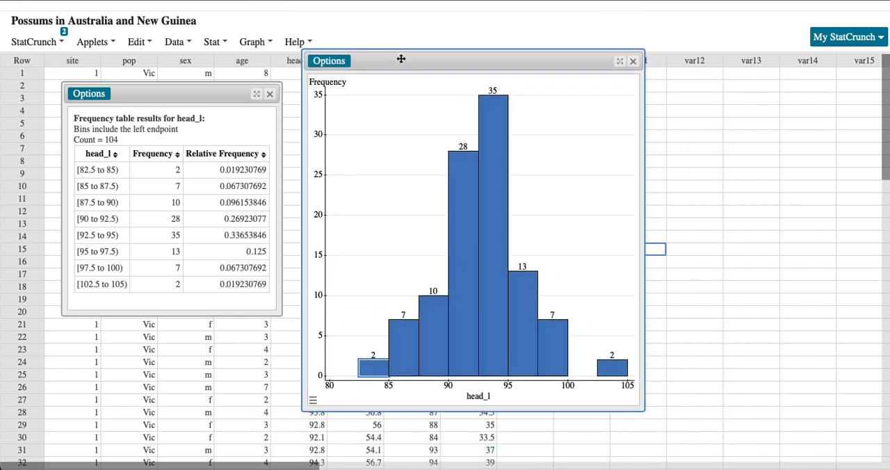
Examine the bars of the head_l histogram across its bins, repositioning the graph slightly beside the frequency table
mouse_move(365, 358)
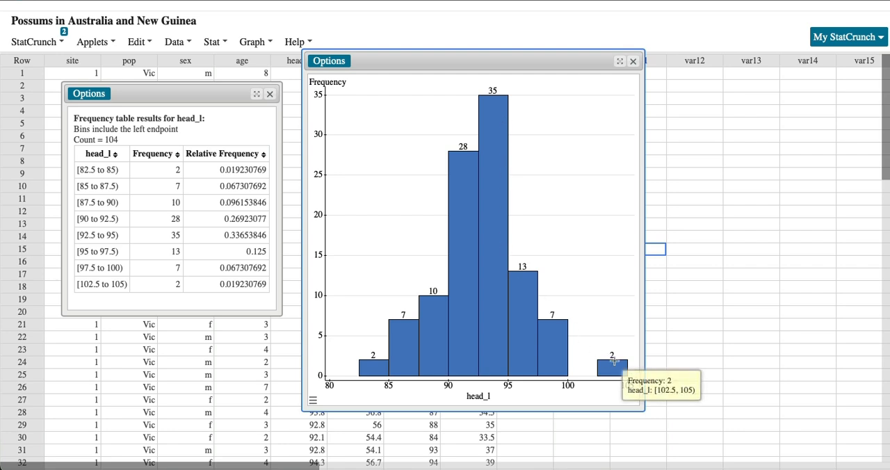
drag(446, 60, 437, 51)
mouse_move(464, 162)
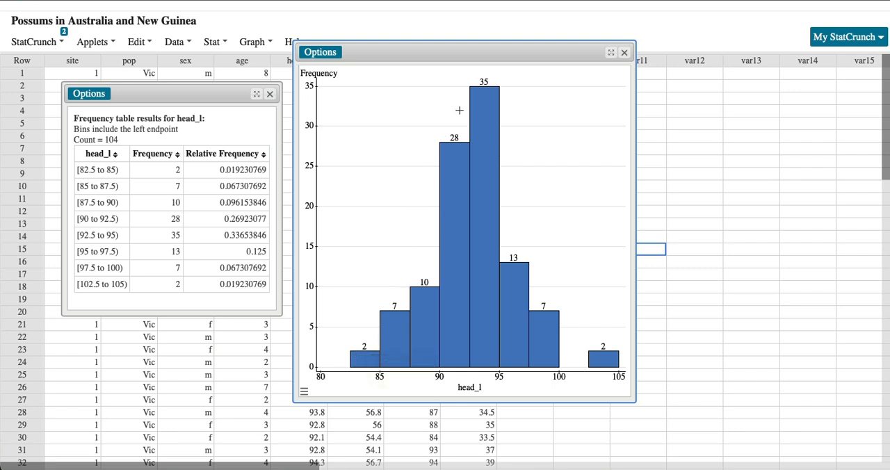
mouse_move(610, 351)
drag(372, 52, 388, 37)
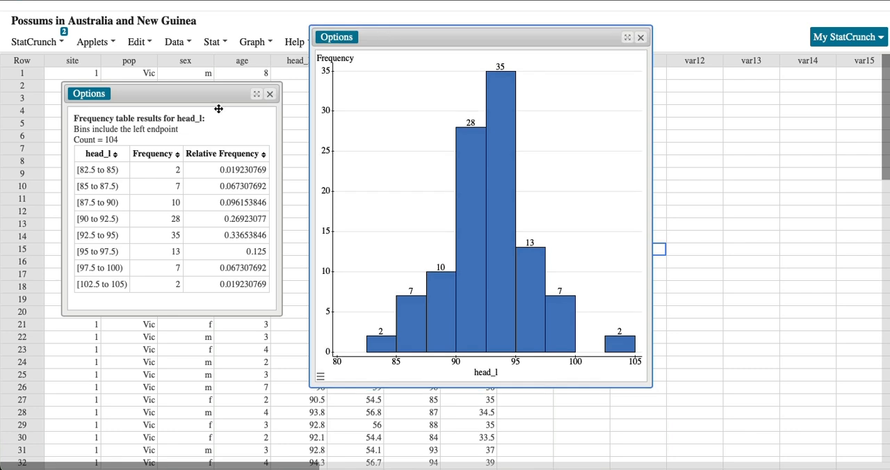